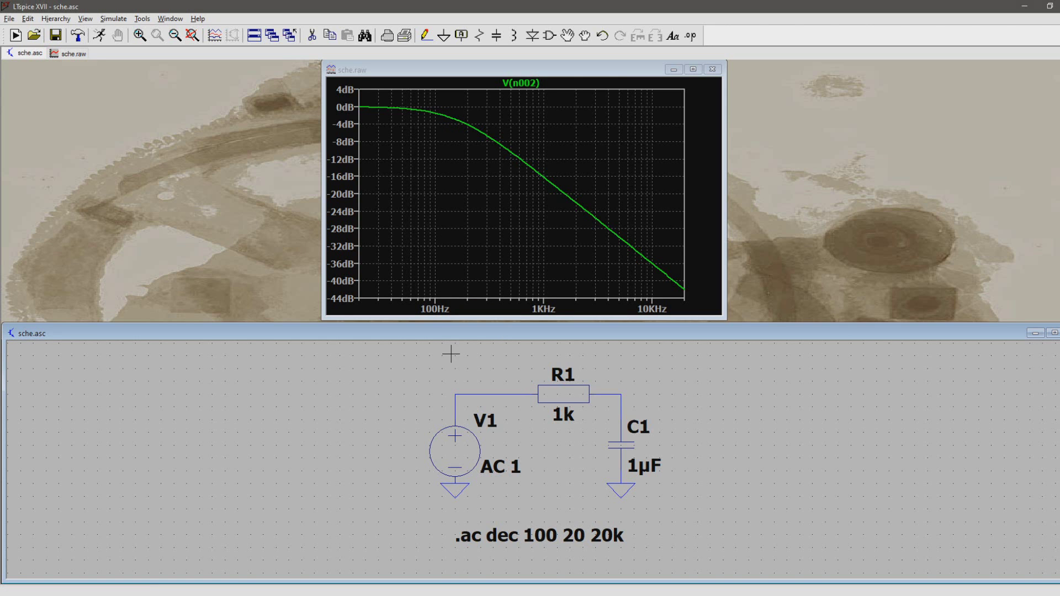
Step: Set R1's resistance to 500 ohms
{"action": "right_click", "coordinate": [559, 396]}
{"action": "type", "text": "500"}
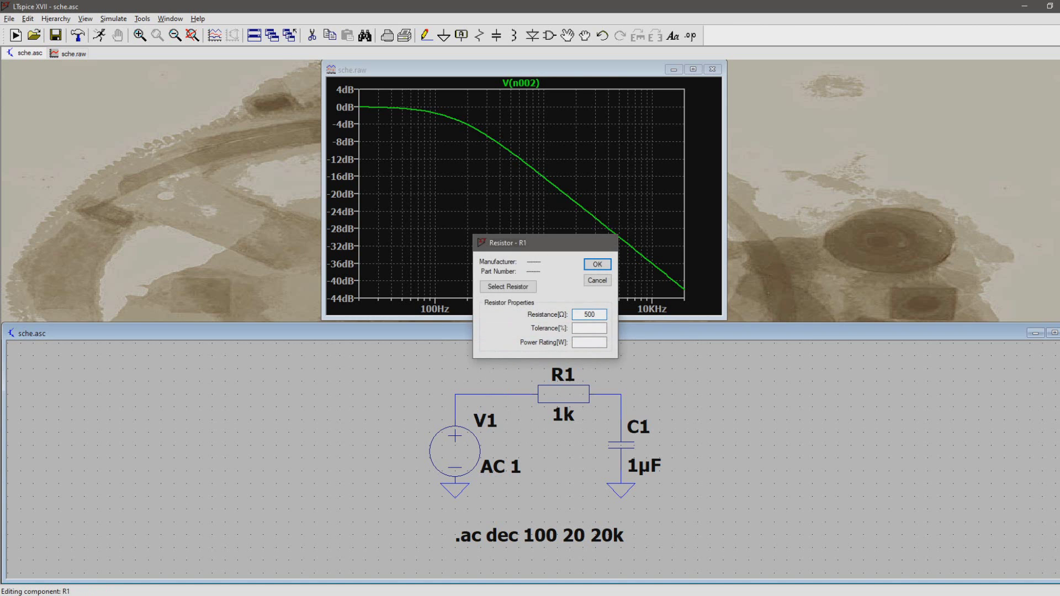
{"action": "key", "text": "Return"}
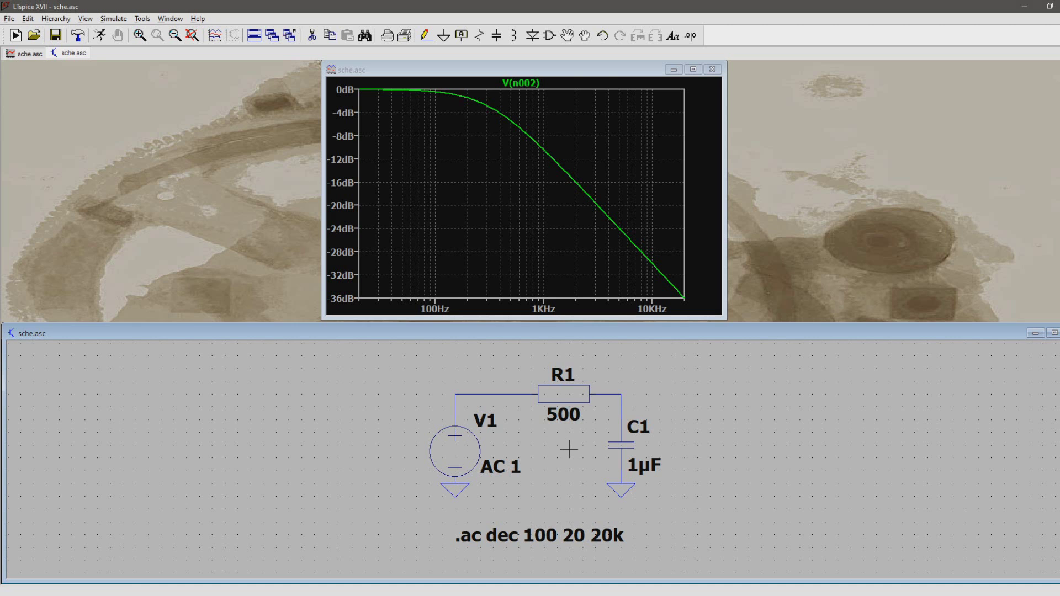
Step: Replace R1's fixed value with the parameter {R1}
{"action": "right_click", "coordinate": [567, 396]}
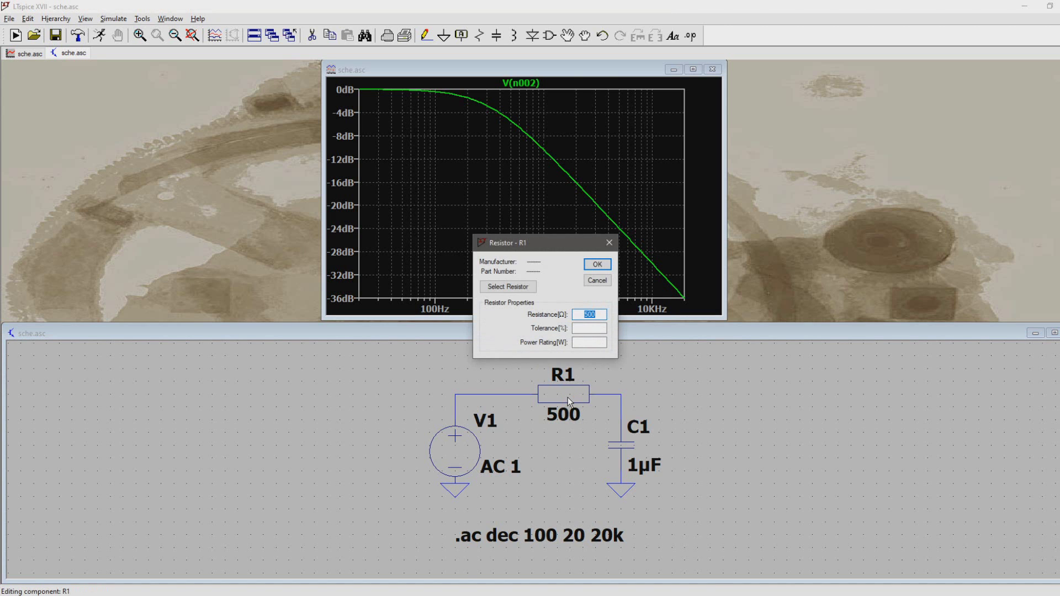
{"action": "type", "text": "1"}
{"action": "type", "text": "R1}"}
{"action": "key", "text": "Return"}
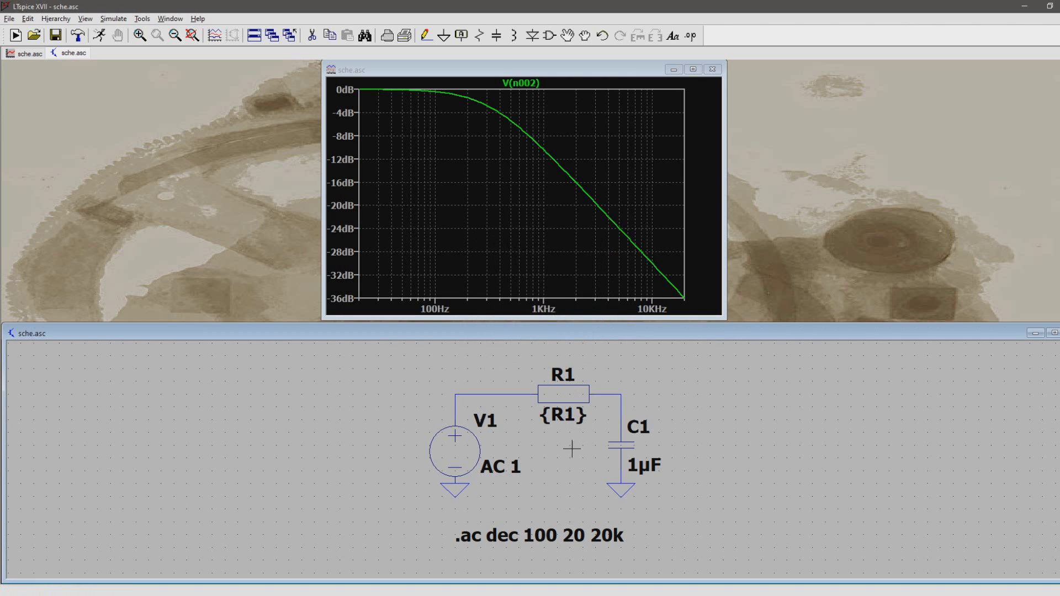
Step: Place a .step directive to the right of C1 and open its step editor
{"action": "left_click", "coordinate": [690, 36]}
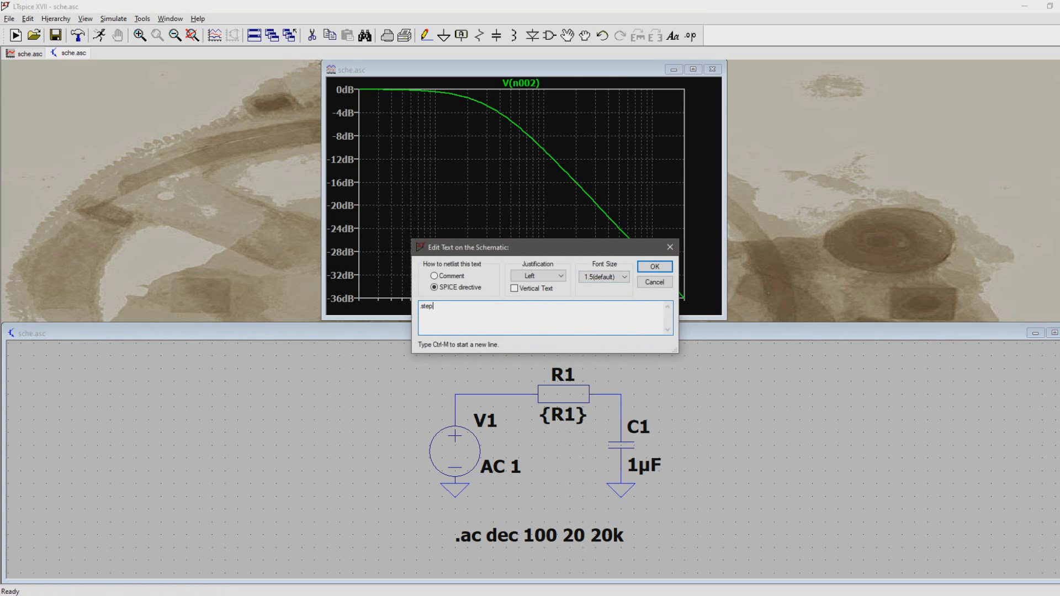
{"action": "key", "text": "Return"}
{"action": "left_click", "coordinate": [674, 393]}
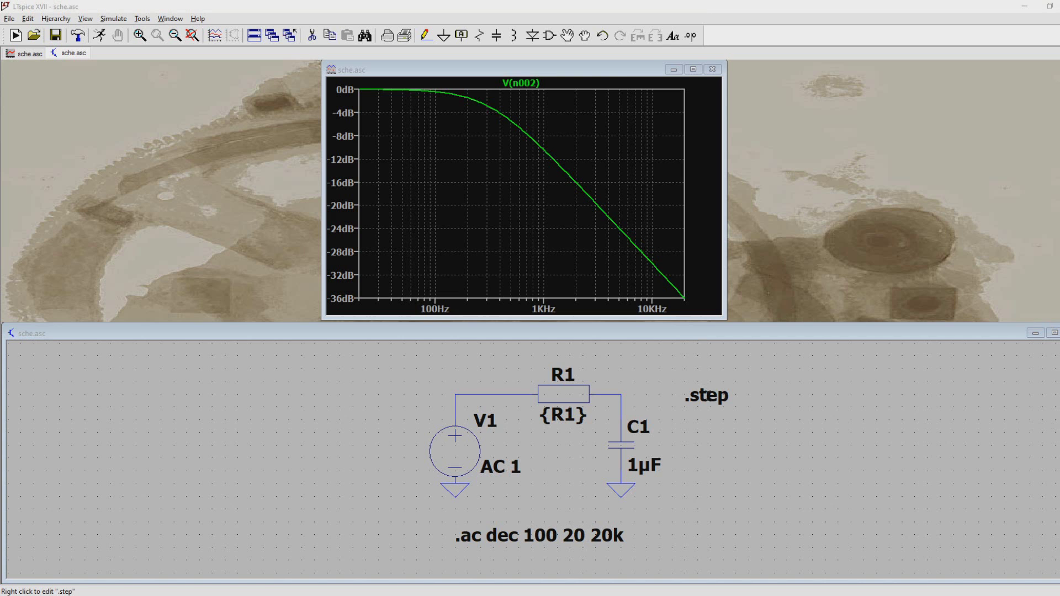
{"action": "right_click", "coordinate": [708, 395]}
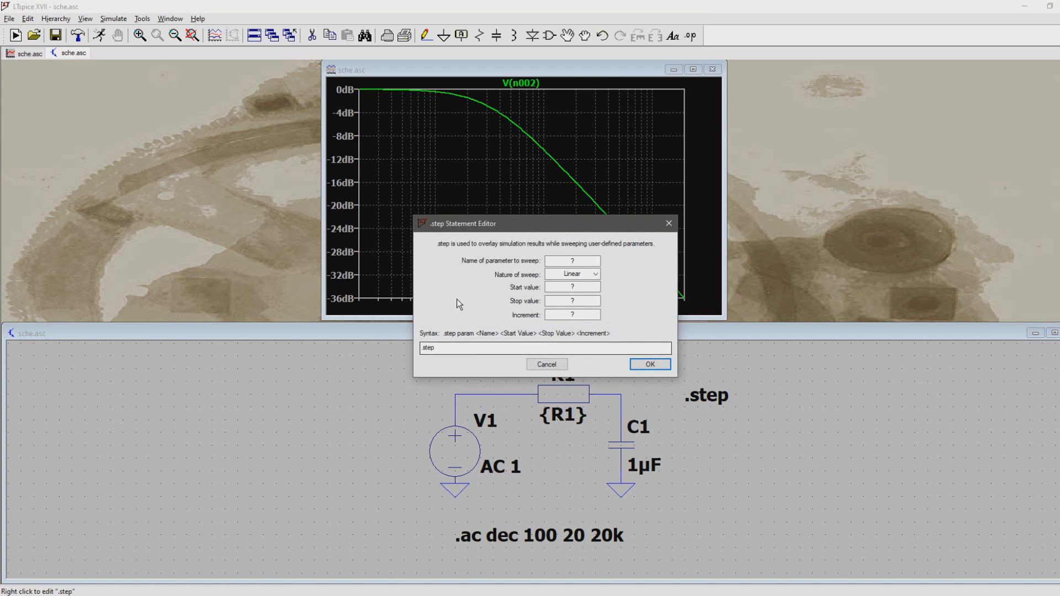
{"action": "left_click_drag", "start_coordinate": [478, 226], "coordinate": [393, 196]}
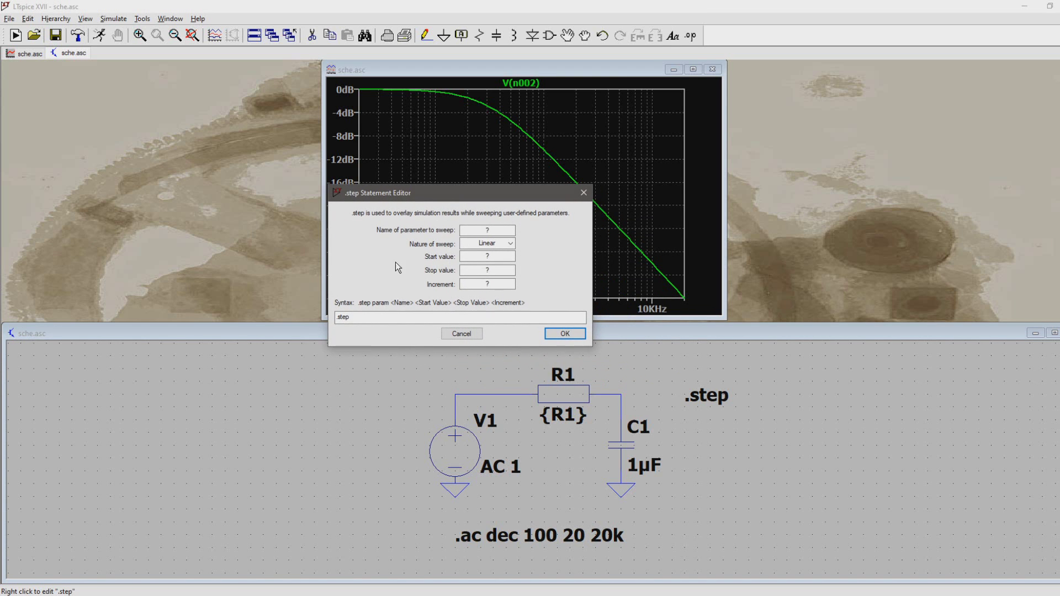
Step: Define the step with parameter R1, sweep type List, and values 500, 1k, 2k
{"action": "double_click", "coordinate": [487, 230]}
{"action": "type", "text": "R1"}
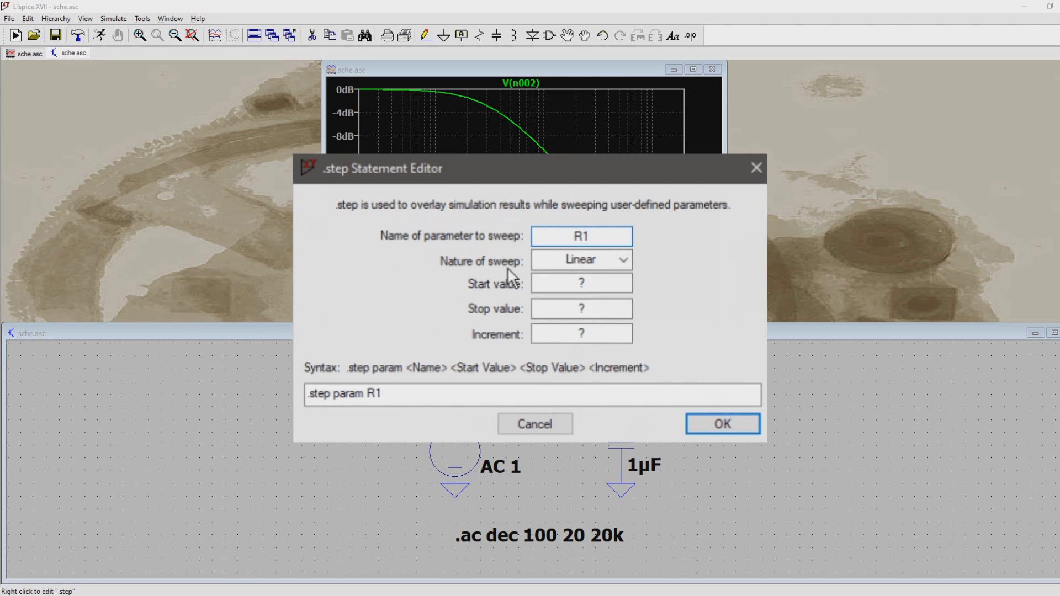
{"action": "left_click", "coordinate": [554, 259]}
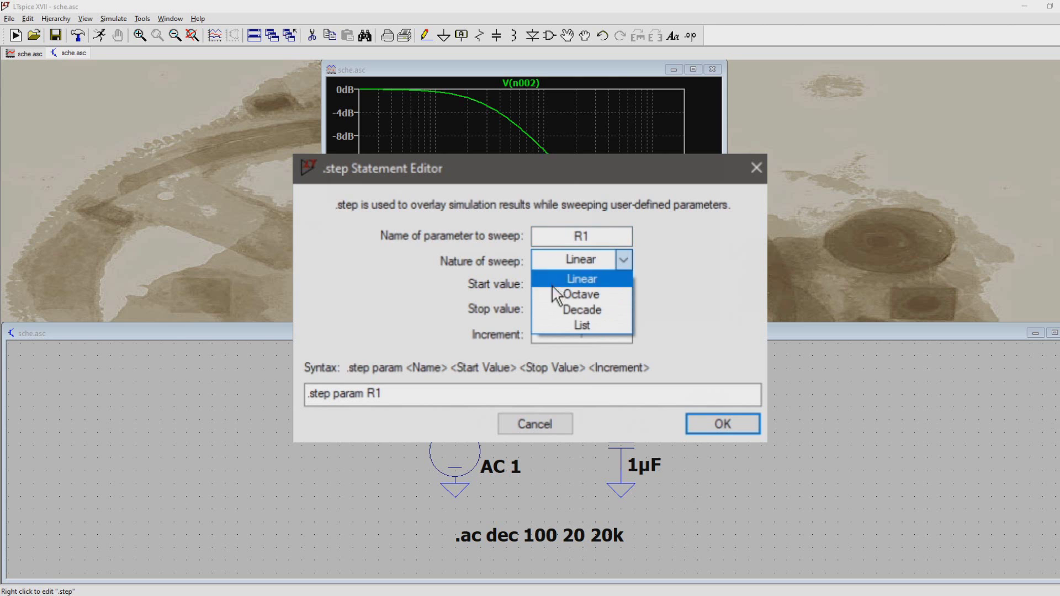
{"action": "left_click", "coordinate": [552, 325]}
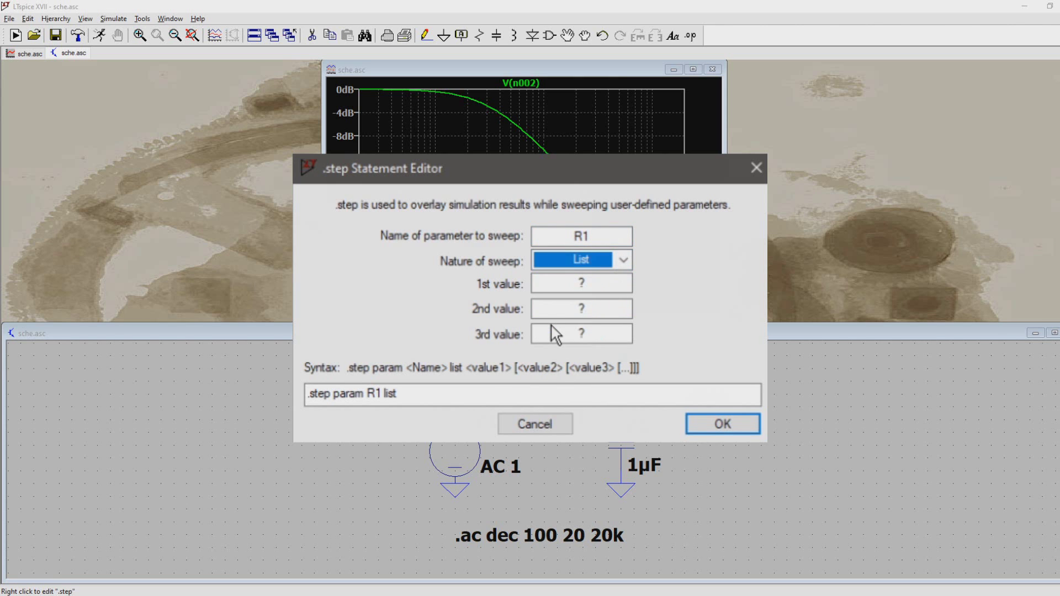
{"action": "double_click", "coordinate": [590, 283]}
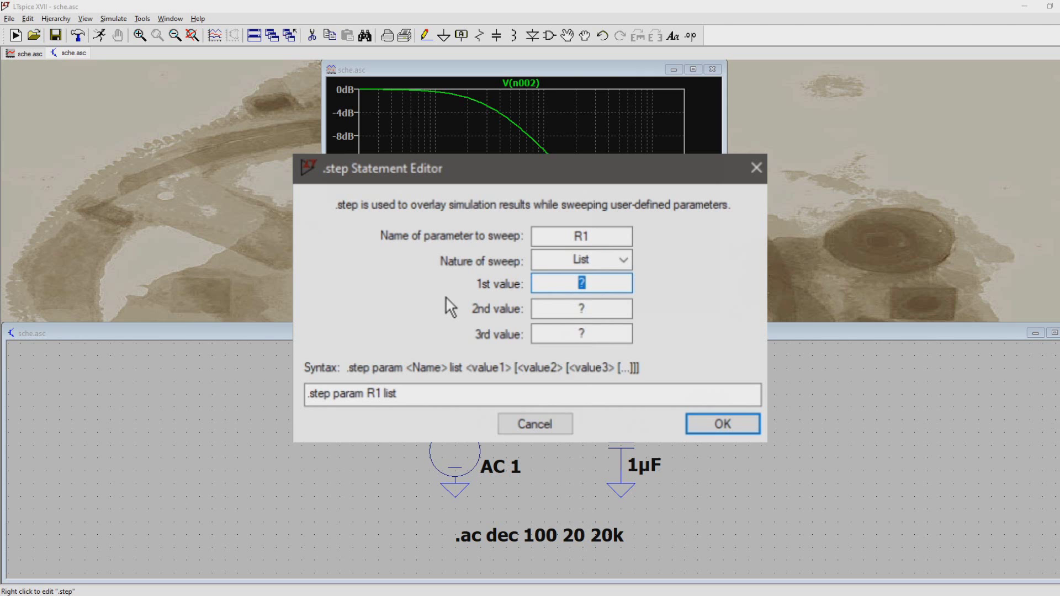
{"action": "type", "text": "500"}
{"action": "double_click", "coordinate": [593, 308]}
{"action": "type", "text": "1k"}
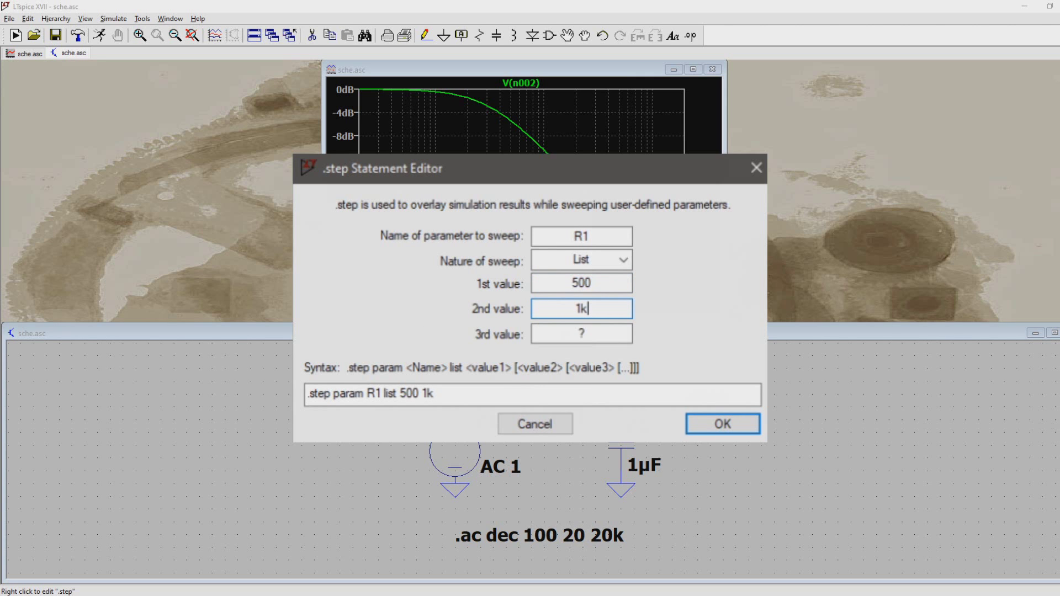
{"action": "double_click", "coordinate": [530, 335]}
{"action": "type", "text": "2k"}
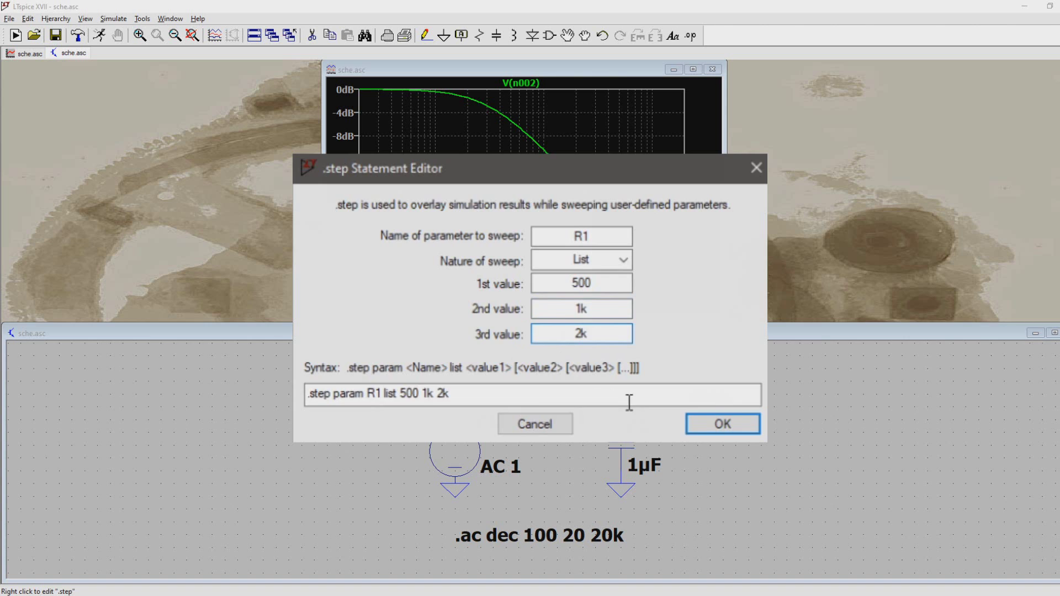
Step: Place the finished .step param R1 list 500 1k 2k directive and run the simulation
{"action": "left_click", "coordinate": [713, 423]}
{"action": "left_click", "coordinate": [686, 395]}
{"action": "key", "text": "alt+s"}
{"action": "key", "text": "r"}
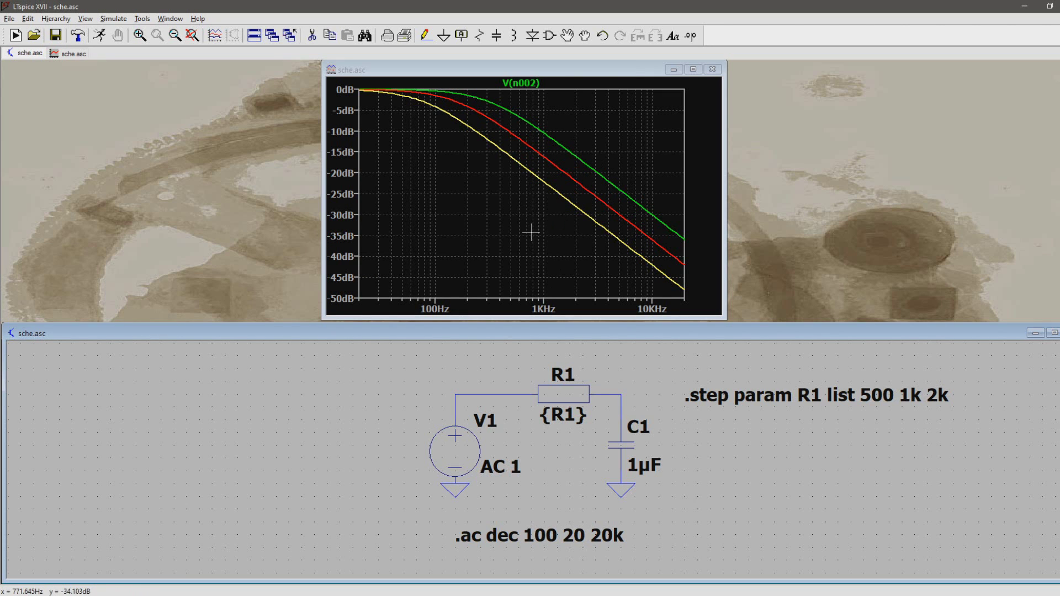
Step: Turn on the Step Legend, then move it to the lower left and widen it to show R1=500, 1K, 2K
{"action": "right_click", "coordinate": [416, 192]}
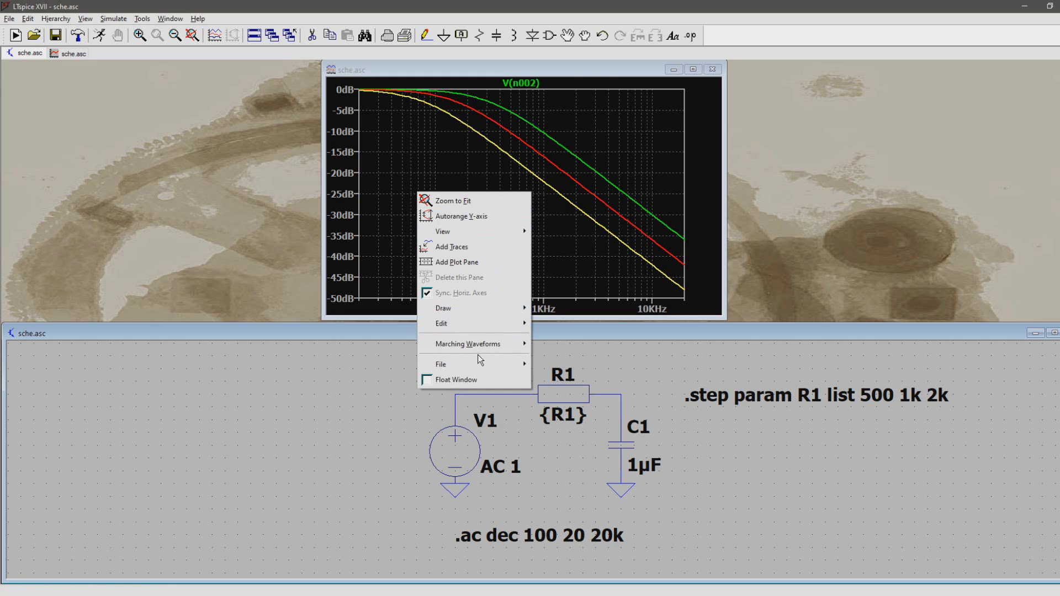
{"action": "mouse_move", "coordinate": [486, 231]}
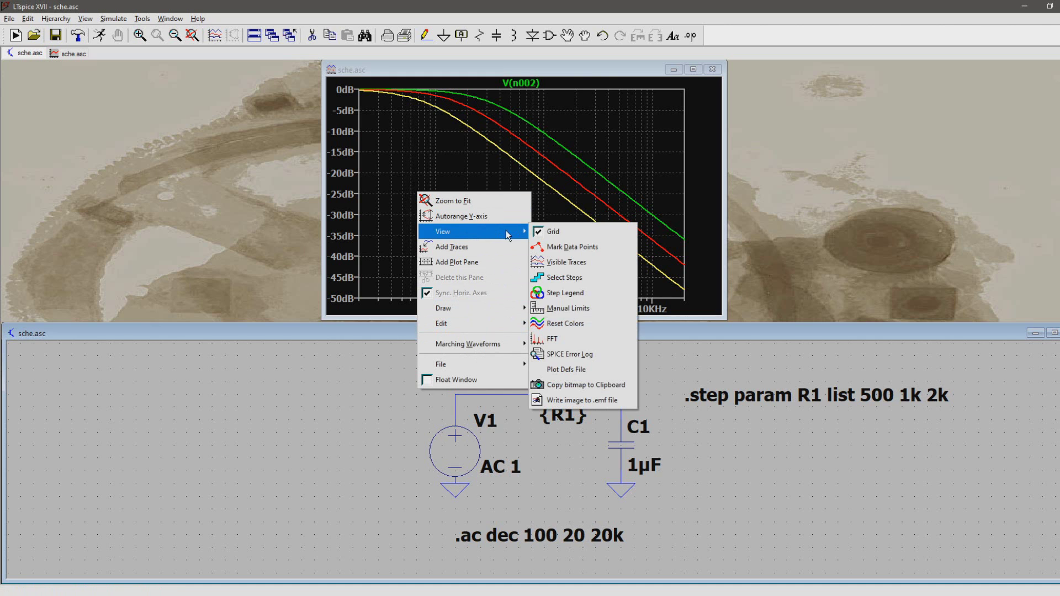
{"action": "left_click", "coordinate": [573, 292]}
{"action": "left_click_drag", "start_coordinate": [530, 268], "coordinate": [390, 230]}
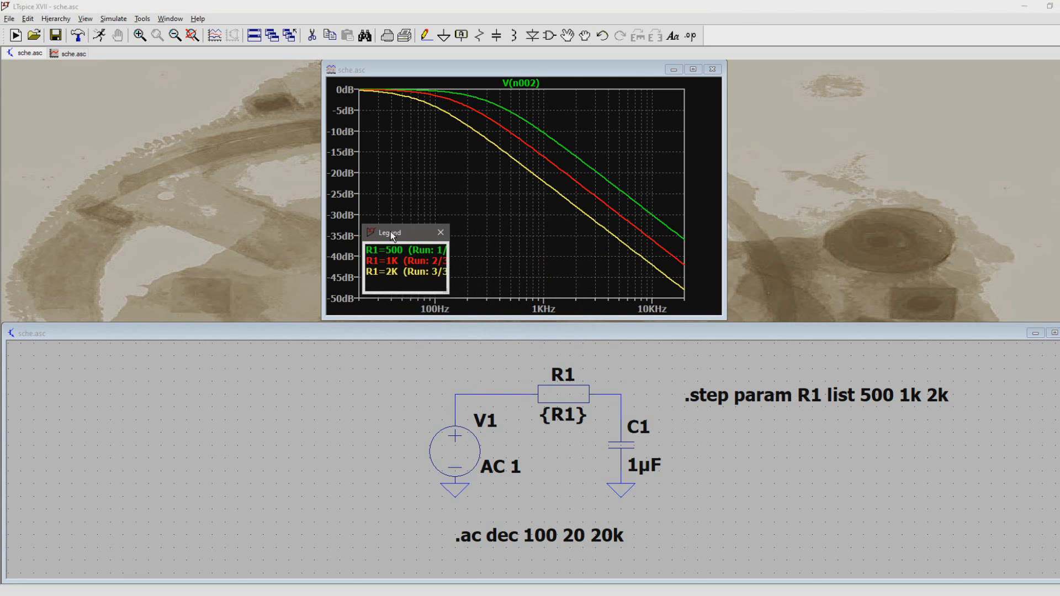
{"action": "left_click_drag", "start_coordinate": [449, 276], "coordinate": [468, 275]}
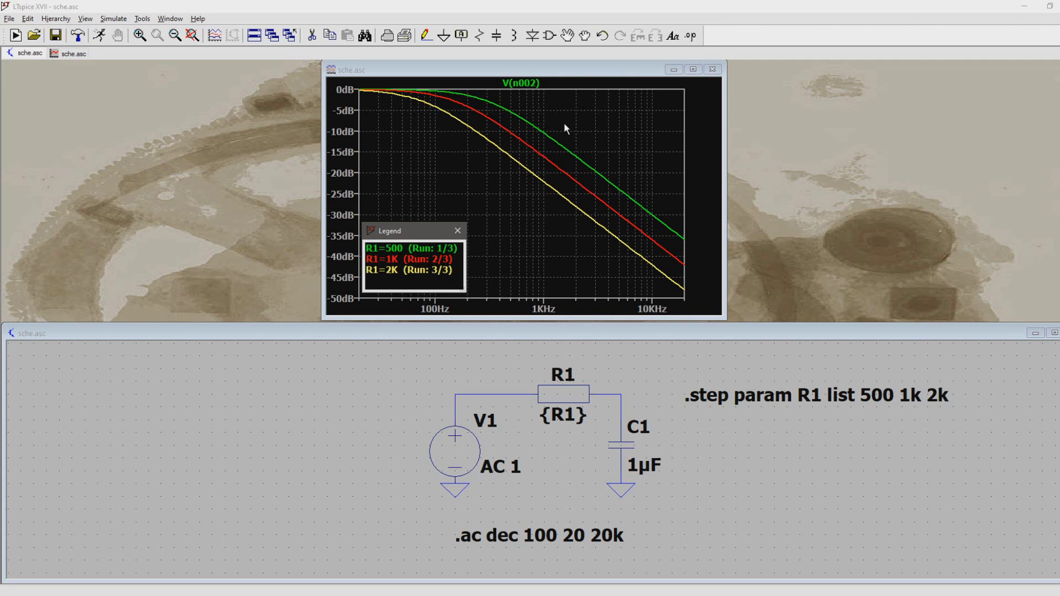
Step: Close the legend, place Cursor 1 on V(n002), and move its readout beside the plot
{"action": "left_click", "coordinate": [458, 231]}
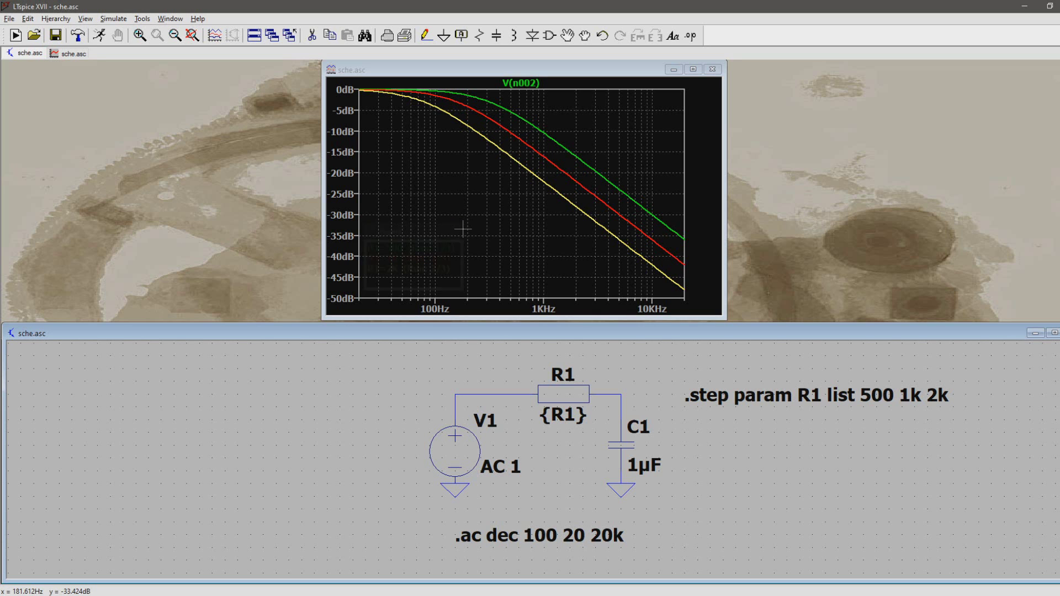
{"action": "left_click", "coordinate": [531, 84]}
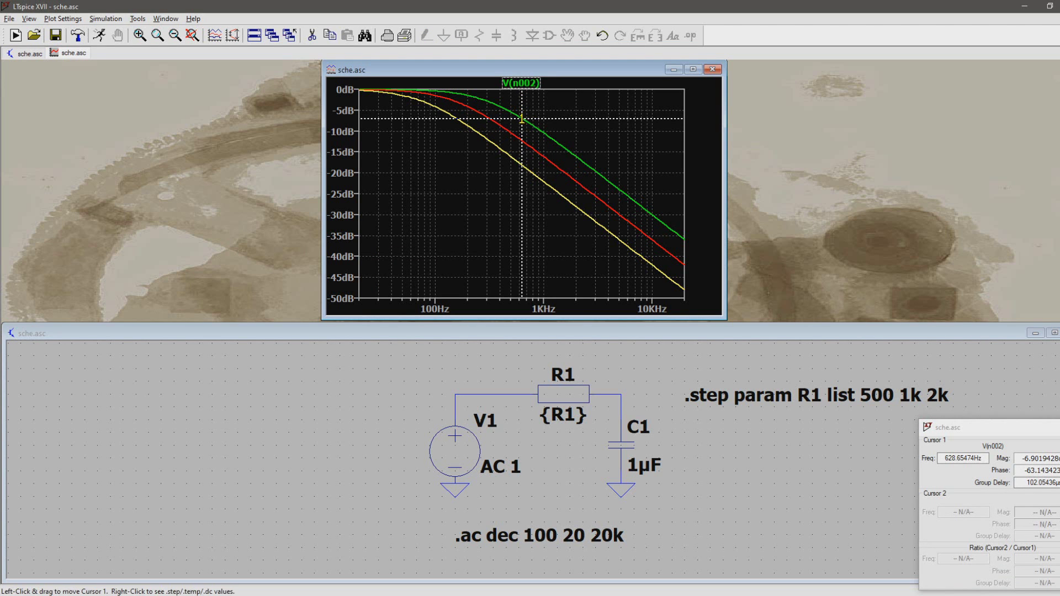
{"action": "left_click_drag", "start_coordinate": [935, 427], "coordinate": [756, 133]}
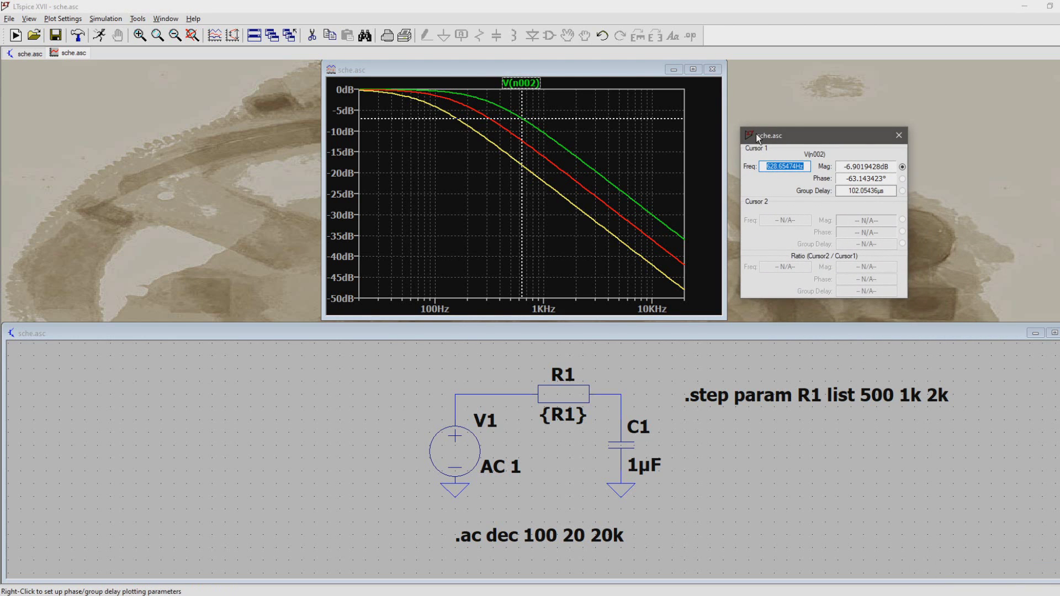
{"action": "mouse_move", "coordinate": [521, 118]}
{"action": "left_mouse_down"}
{"action": "mouse_move", "coordinate": [572, 160]}
{"action": "mouse_move", "coordinate": [559, 144]}
{"action": "left_mouse_up"}
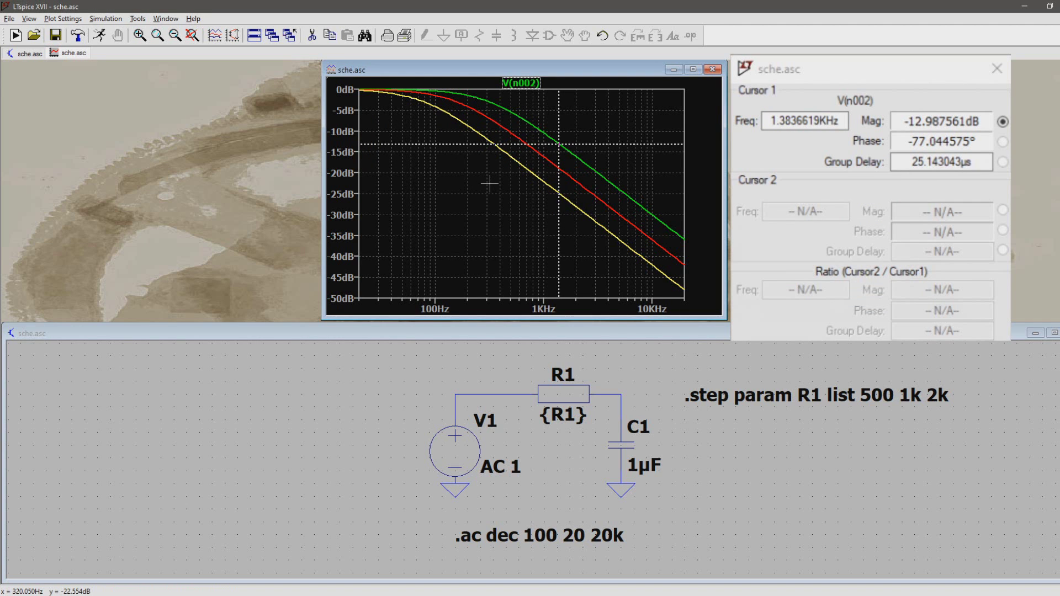
Step: Move Cursor 1 across the curves to 1.0557 kHz on the red curve
{"action": "key", "text": "Down"}
{"action": "key", "text": "Down"}
{"action": "key", "text": "Down"}
{"action": "key", "text": "Left"}
{"action": "key", "text": "Left"}
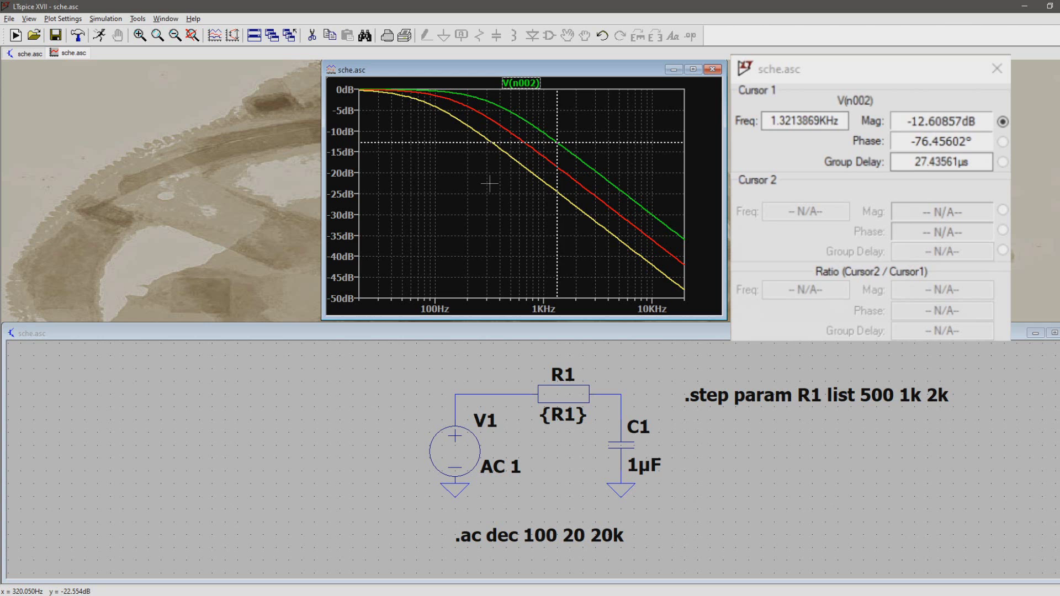
{"action": "key", "text": "Down"}
{"action": "key", "text": "Down"}
{"action": "key", "text": "Up"}
{"action": "key", "text": "Left"}
{"action": "key", "text": "Left"}
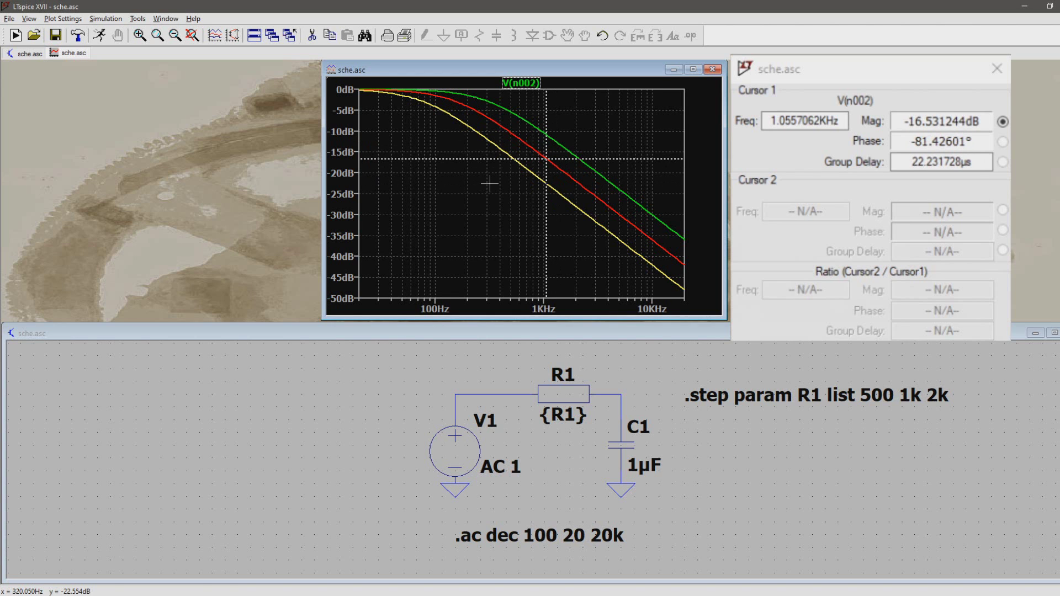
Step: Attach Cursor 2 to V(n002) at 4.88 kHz on the yellow curve, then fine-tune Cursor 1
{"action": "right_click", "coordinate": [521, 83]}
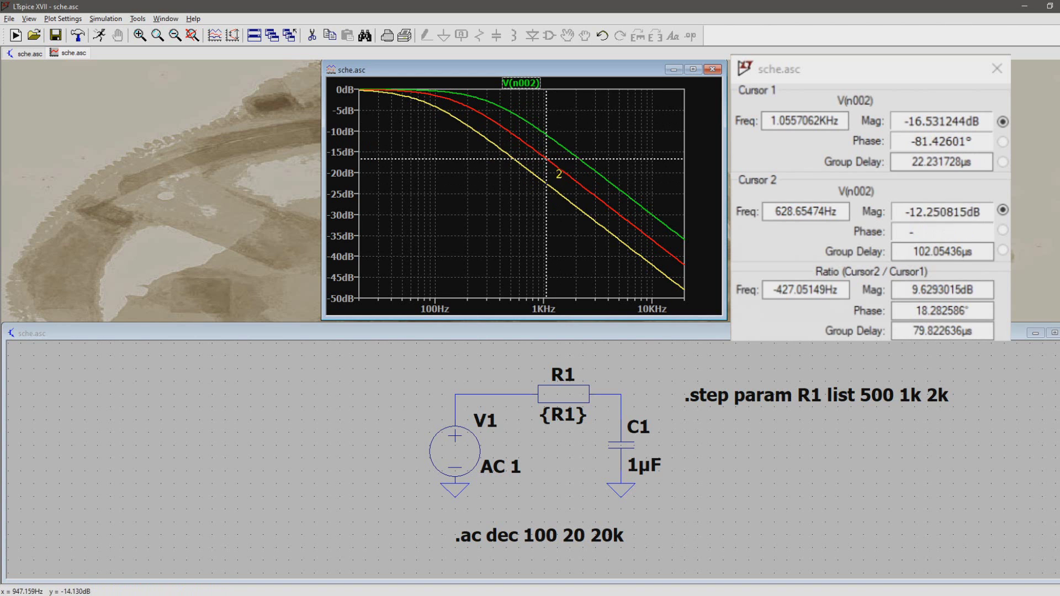
{"action": "left_click_drag", "start_coordinate": [558, 174], "coordinate": [591, 239]}
{"action": "key", "text": "Down"}
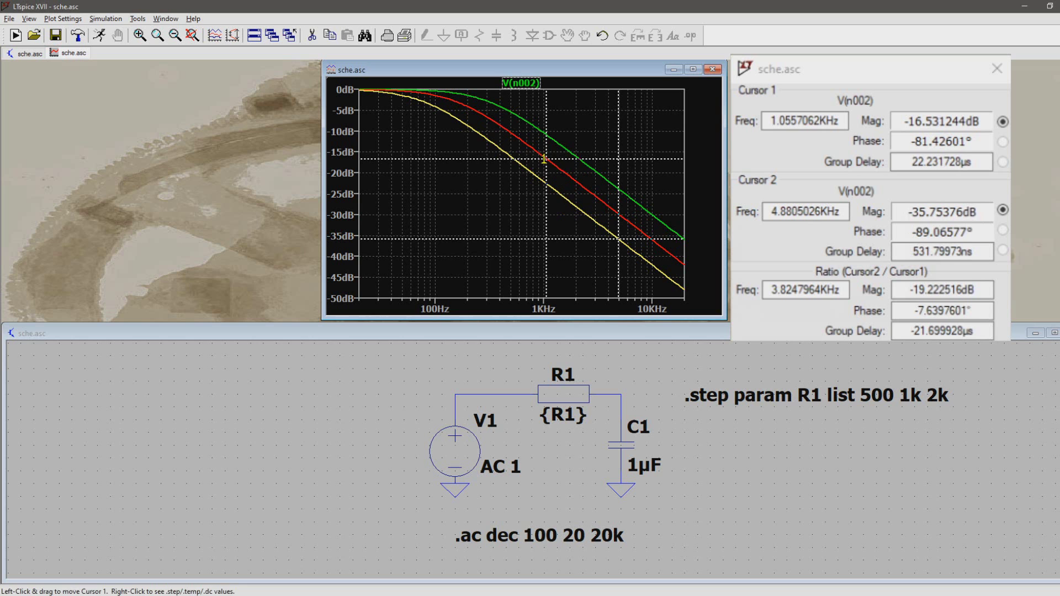
{"action": "mouse_move", "coordinate": [544, 159]}
{"action": "left_mouse_down"}
{"action": "mouse_move", "coordinate": [551, 116]}
{"action": "mouse_move", "coordinate": [494, 103]}
{"action": "mouse_move", "coordinate": [528, 146]}
{"action": "mouse_move", "coordinate": [530, 123]}
{"action": "mouse_move", "coordinate": [551, 138]}
{"action": "left_mouse_up"}
Step: Label Cursor 1's position (1.1766939KHz, -11.662843dB, R1=500) and remove the cursors
{"action": "left_click", "coordinate": [74, 21]}
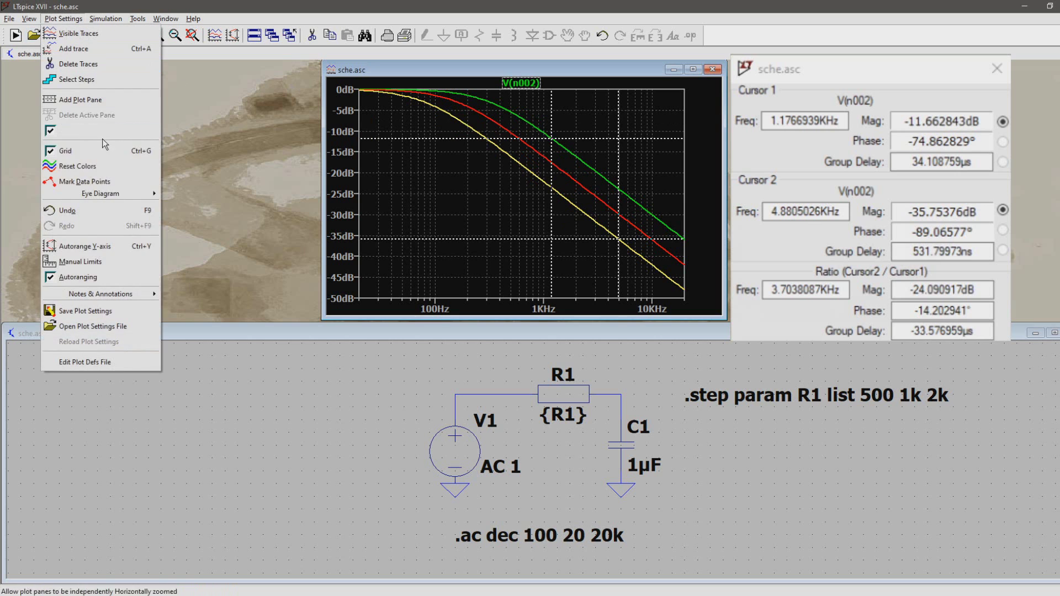
{"action": "mouse_move", "coordinate": [108, 293]}
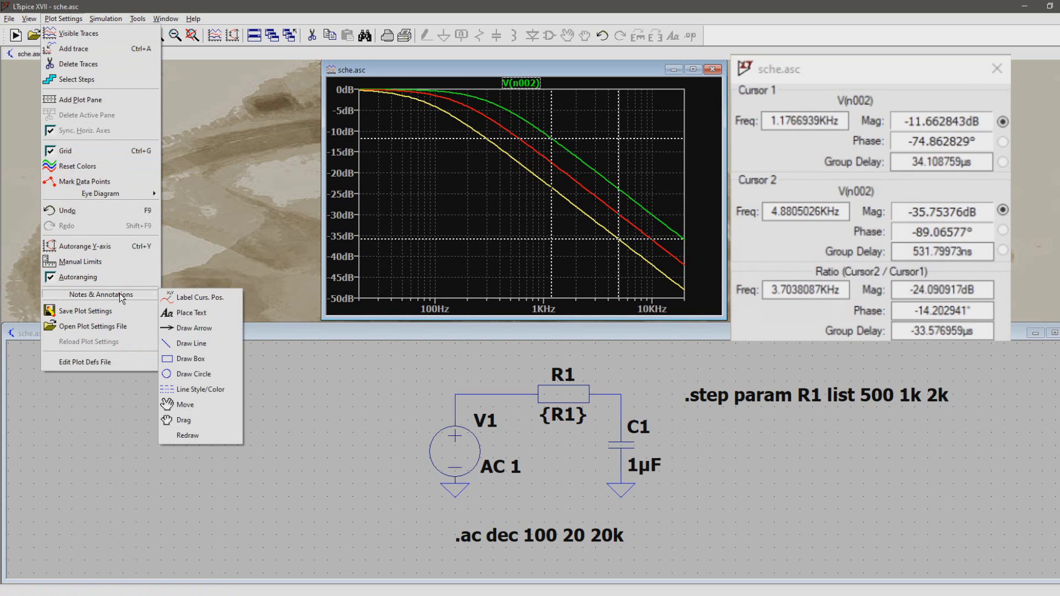
{"action": "left_click", "coordinate": [195, 301]}
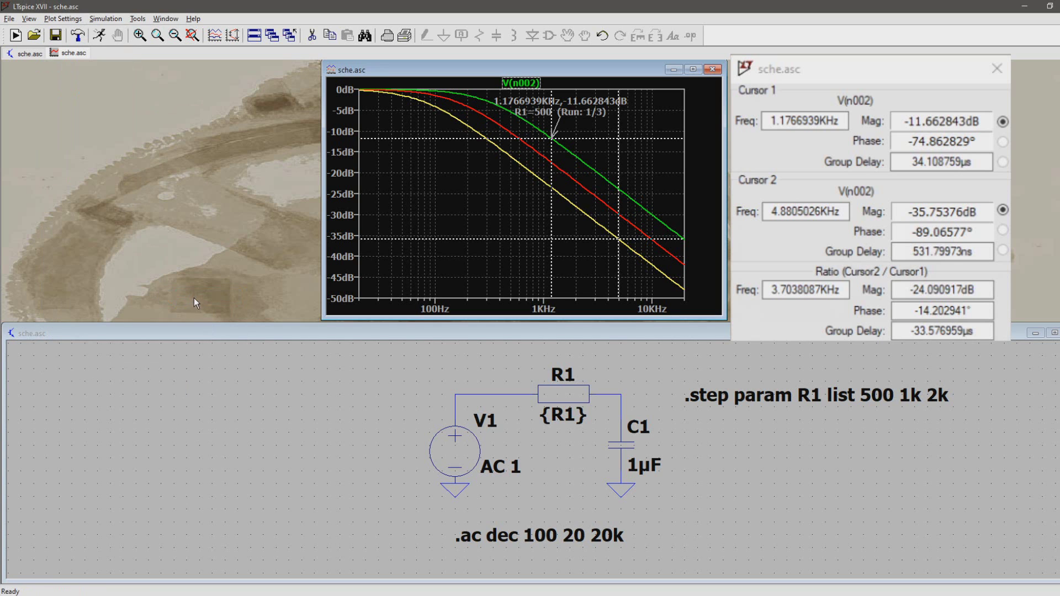
{"action": "left_click", "coordinate": [996, 69]}
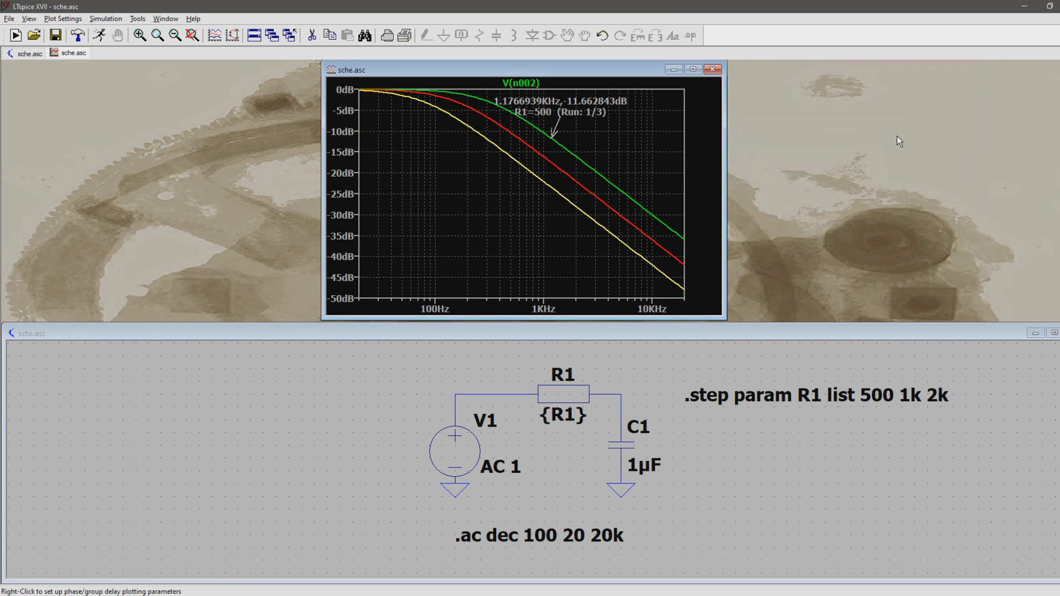
Step: Move the annotation's frequency line, then the R1=500 line, further right
{"action": "left_click", "coordinate": [63, 18]}
{"action": "mouse_move", "coordinate": [108, 293]}
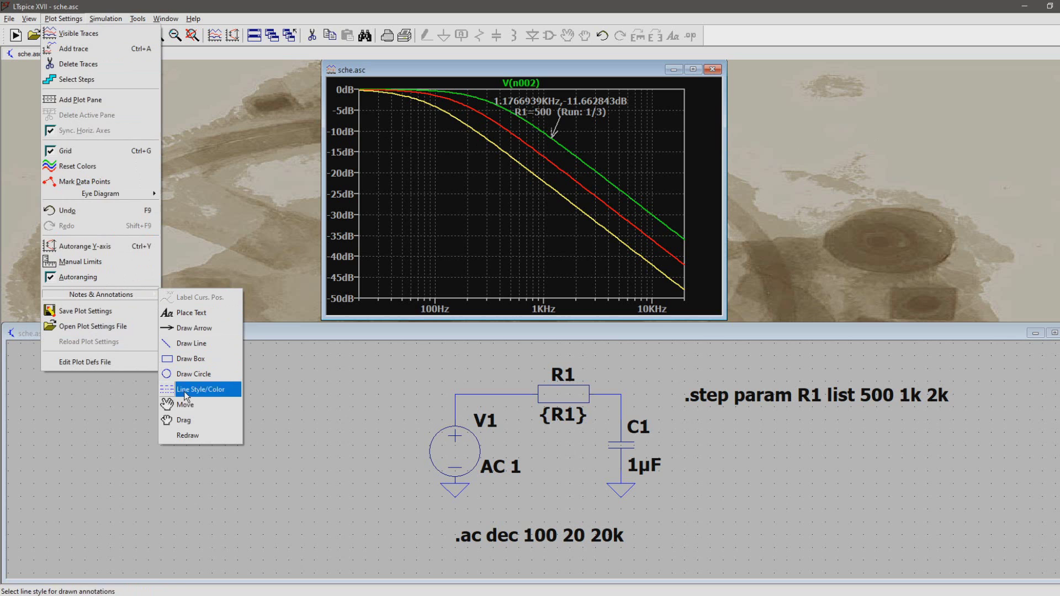
{"action": "left_click", "coordinate": [197, 406]}
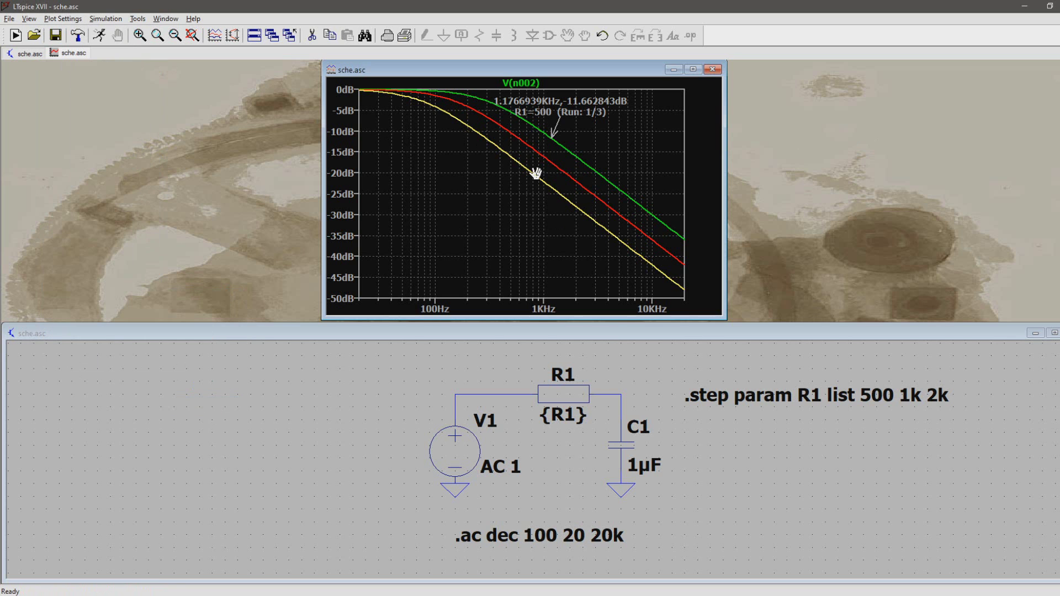
{"action": "left_click", "coordinate": [570, 102]}
{"action": "left_click", "coordinate": [614, 100]}
{"action": "left_click", "coordinate": [565, 113]}
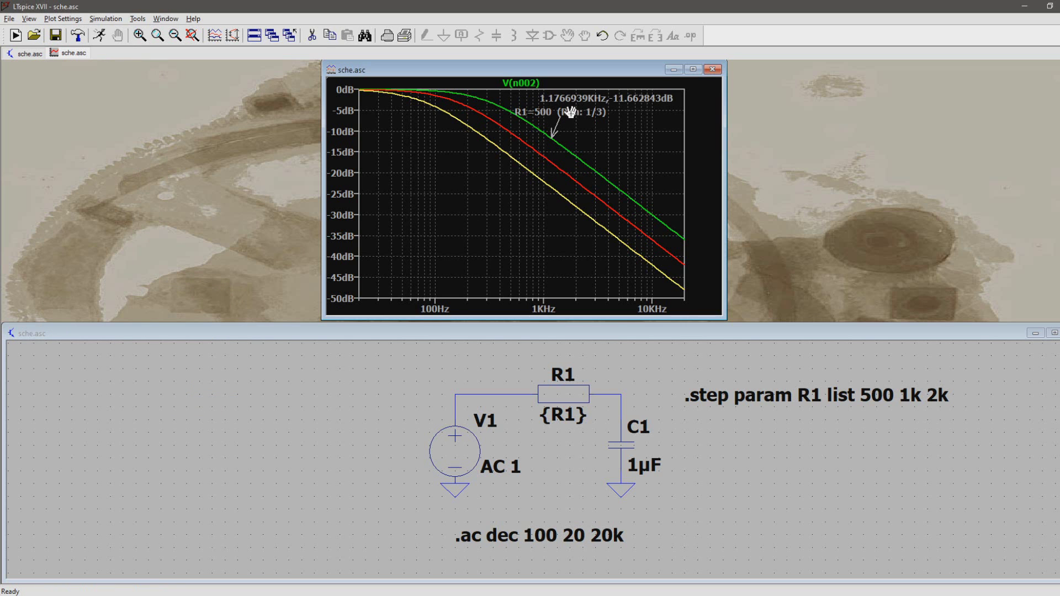
Step: Set the R1=500 line further right and colour the frequency annotation line green
{"action": "left_click", "coordinate": [616, 113]}
{"action": "right_click", "coordinate": [588, 101]}
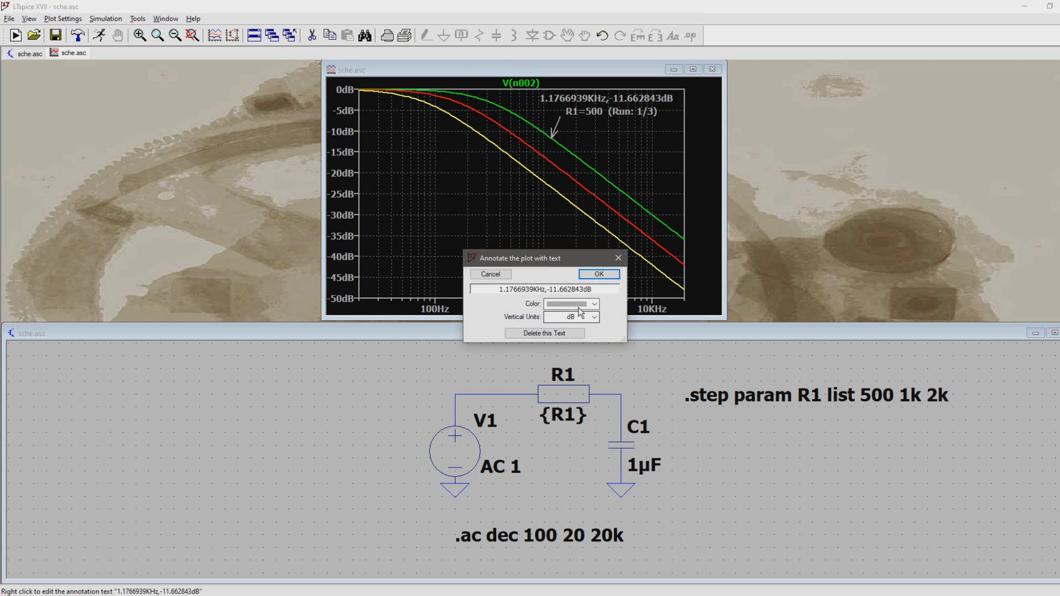
{"action": "left_click", "coordinate": [578, 304]}
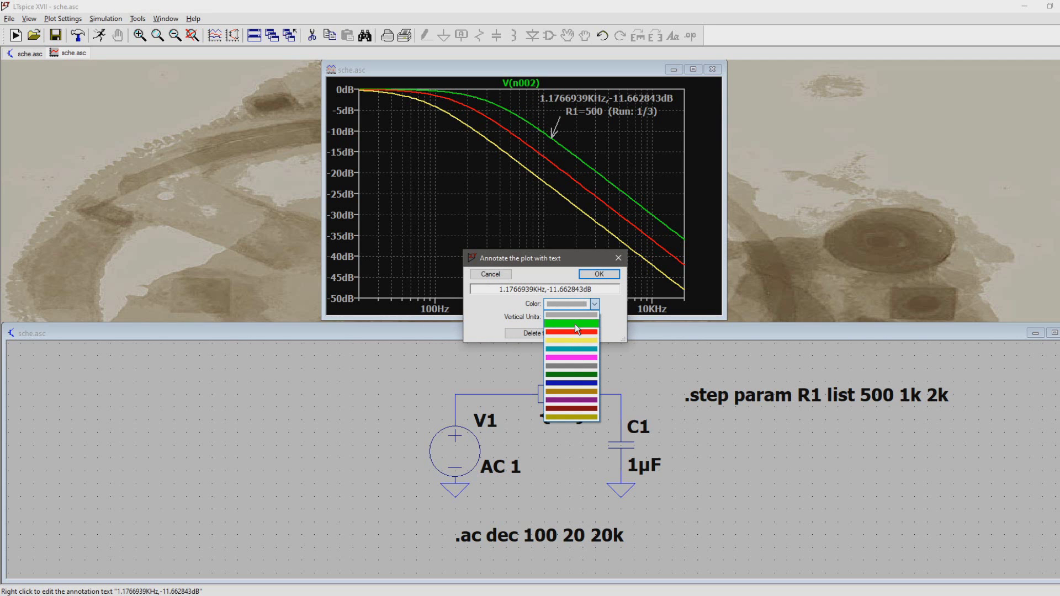
{"action": "left_click", "coordinate": [575, 324]}
{"action": "left_click", "coordinate": [599, 274]}
Step: Colour the R1=500 annotation line green as well
{"action": "right_click", "coordinate": [590, 112]}
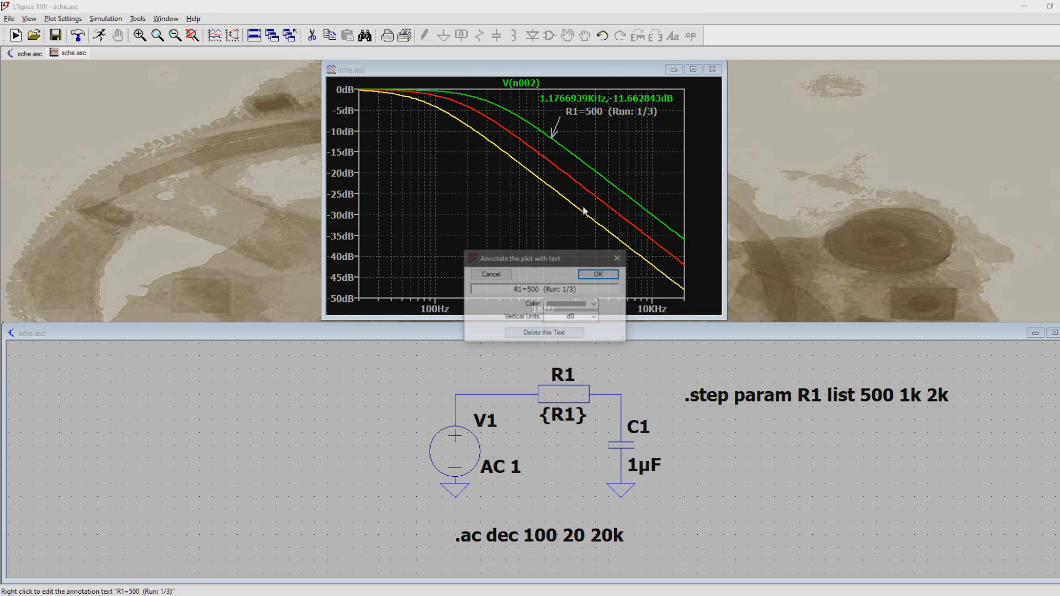
{"action": "left_click", "coordinate": [568, 305]}
{"action": "left_click", "coordinate": [574, 323]}
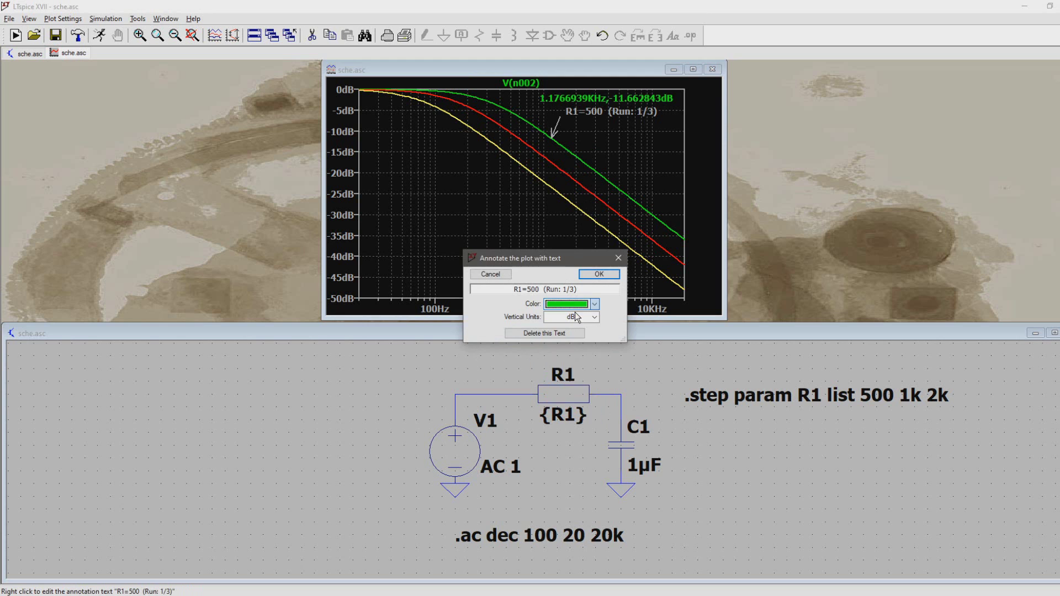
{"action": "left_click", "coordinate": [596, 276]}
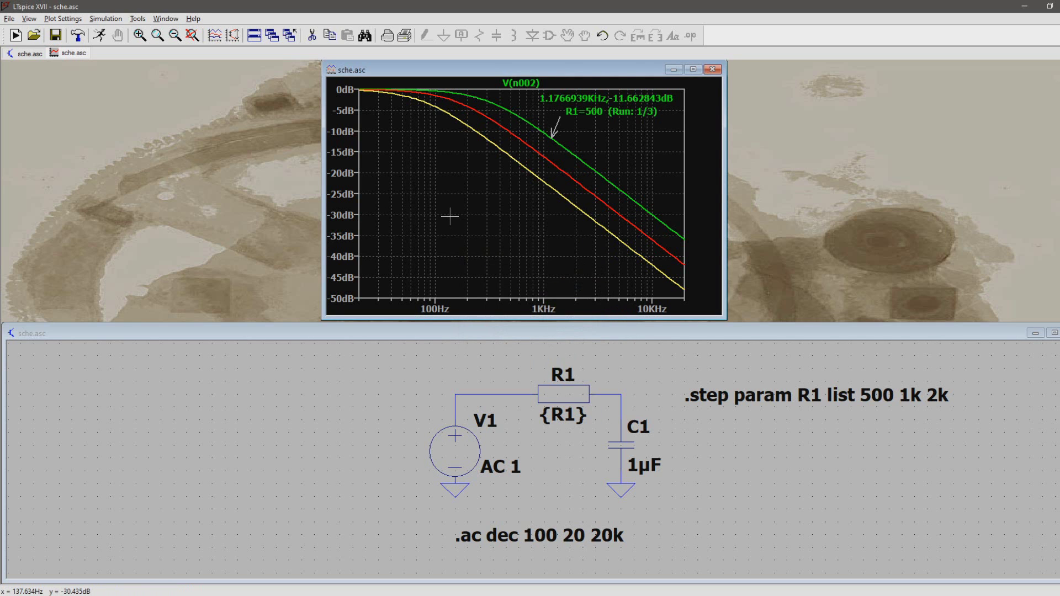